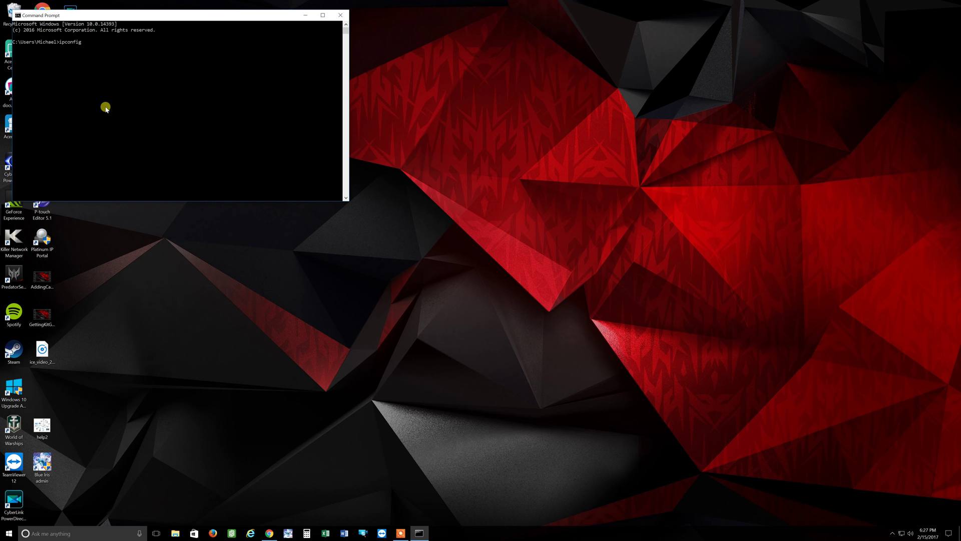
Step: Run ipconfig to check the computer's IPv4 address, subnet mask and default gateway, and close the Command Prompt
key("Return")
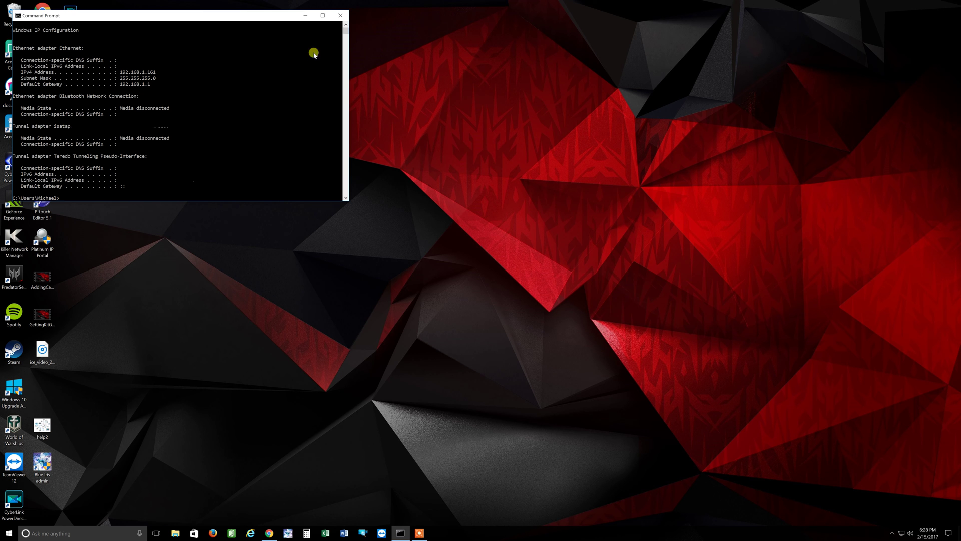
left_click(340, 15)
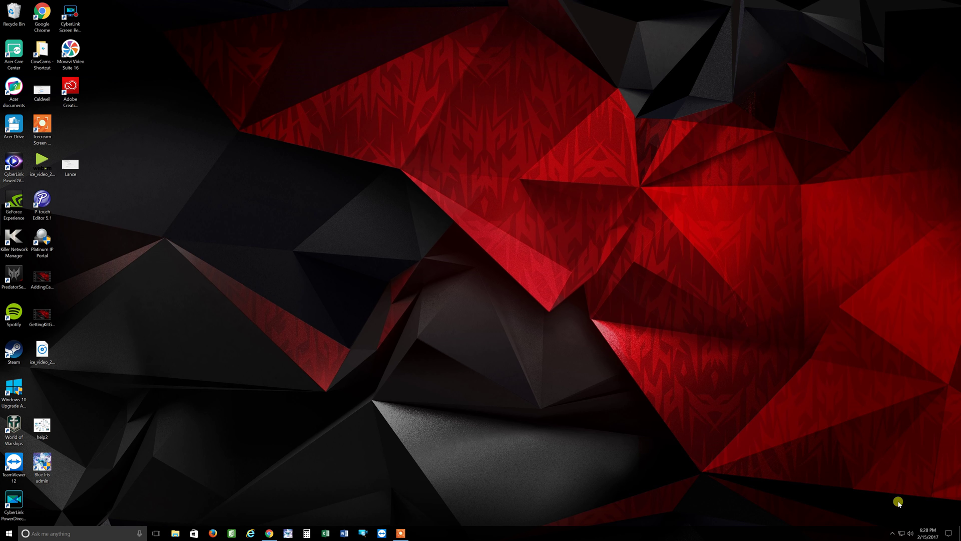
Step: Open the Internet Protocol Version 4 (TCP/IPv4) properties of the Ethernet adapter from the Windows network settings
left_click(902, 533)
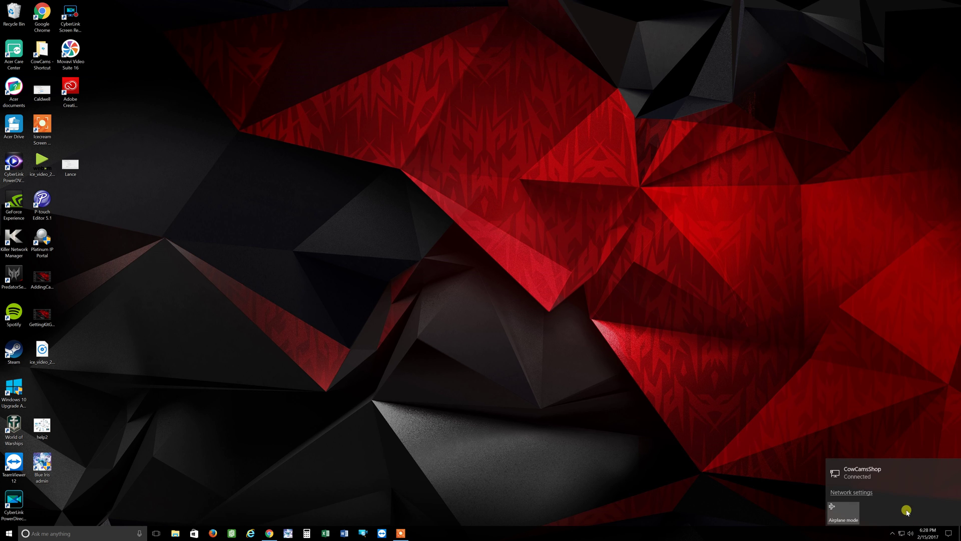
left_click(870, 492)
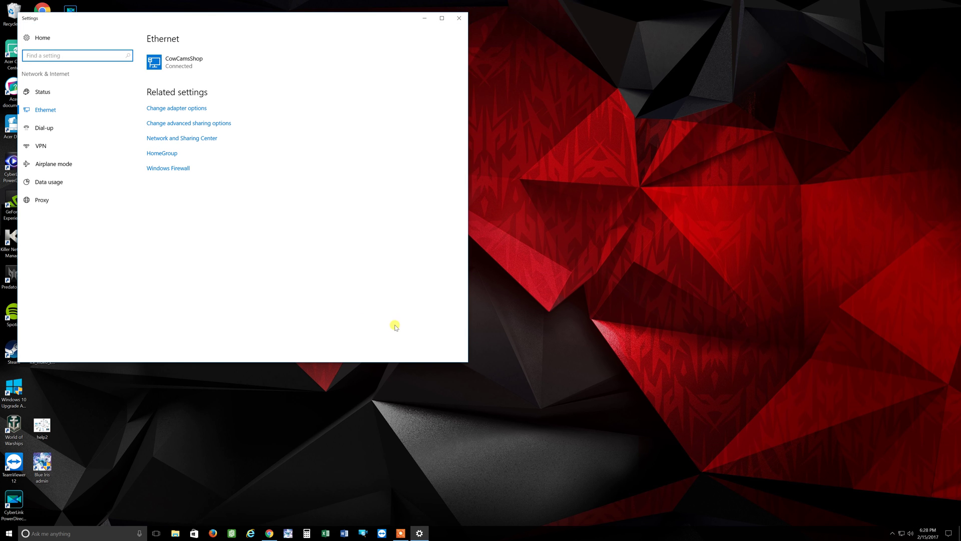
left_click(178, 111)
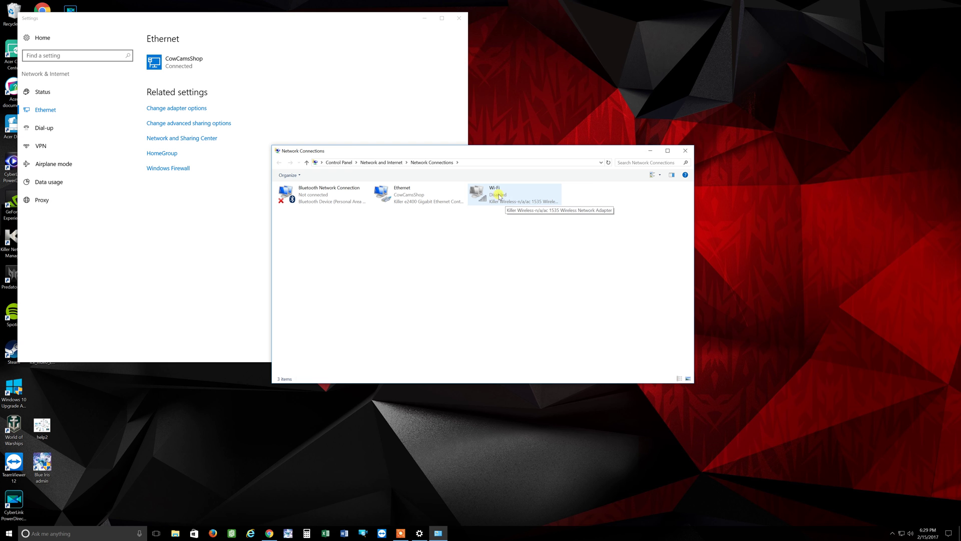
right_click(405, 193)
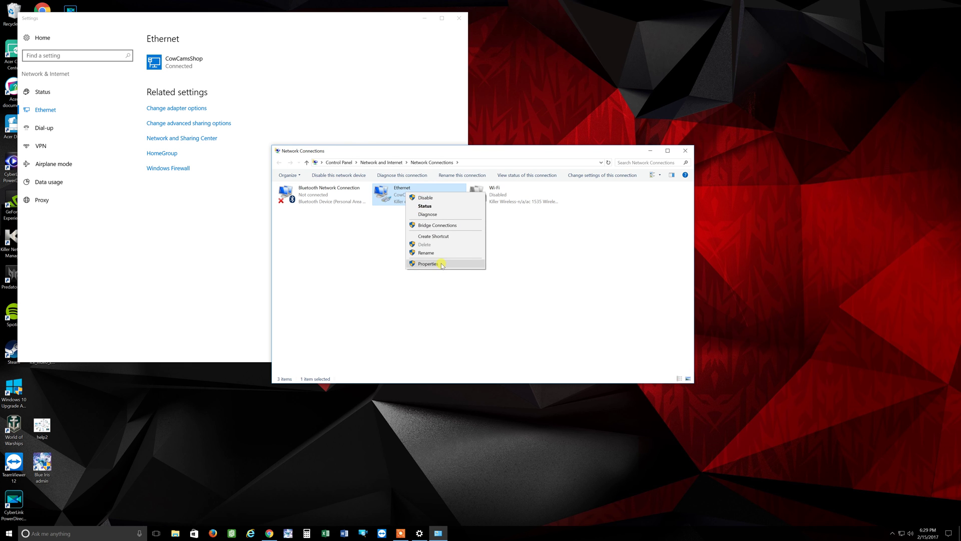
left_click(440, 264)
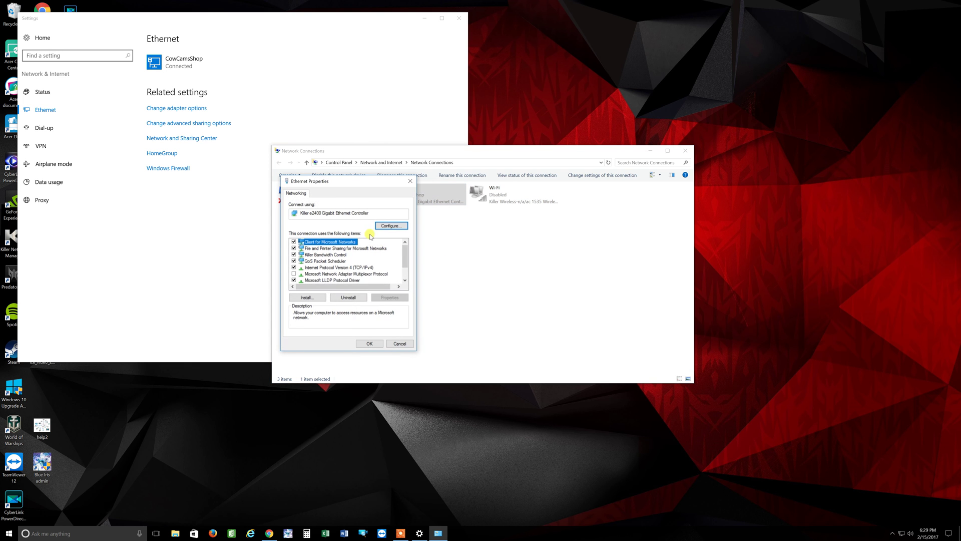
left_click(337, 267)
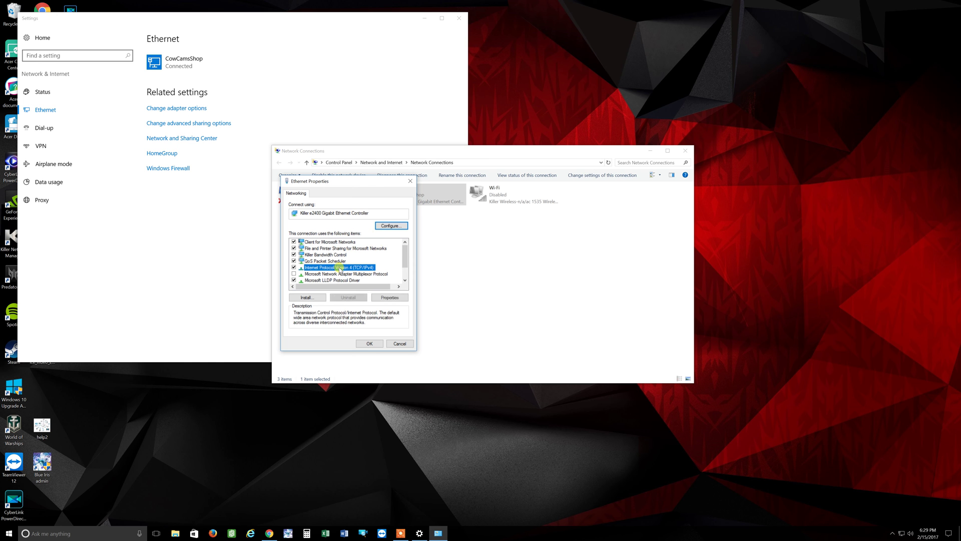
left_click(393, 298)
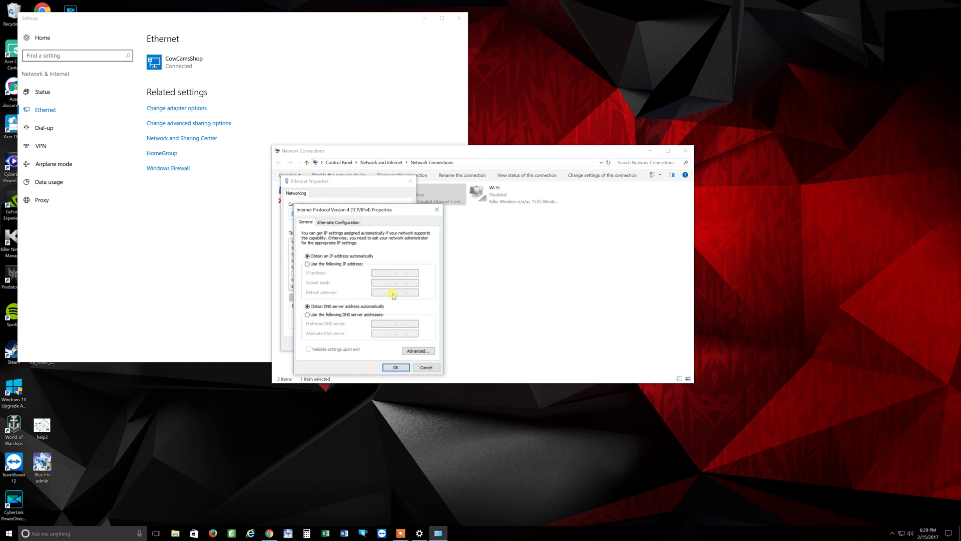
Step: Assign the Ethernet adapter the static IP address 192.168.1.13 with its subnet mask and default gateway 192.168.1.1
left_click(307, 264)
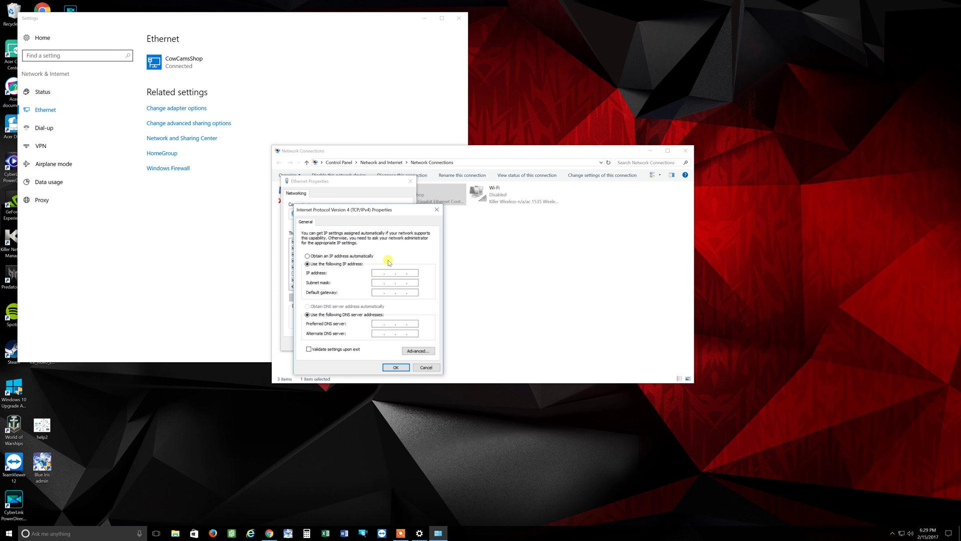
type("192 . 168 . 1 . 13")
key("Tab")
left_click(381, 292)
type("192 . 168")
Step: Set the preferred DNS server to 8.8.8.8, fill in the alternate DNS server, and apply the adapter settings, closing the network windows
left_click(378, 323)
type("8 . 8 . 8 . 8")
left_click(374, 333)
type("8 . 8 . 8")
left_click(400, 367)
left_click(373, 344)
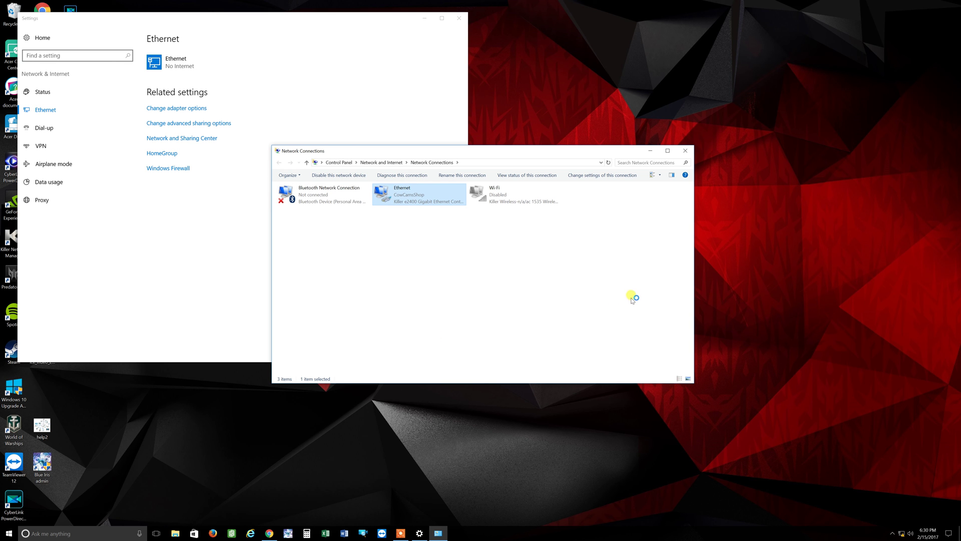
mouse_move(902, 536)
left_click(685, 150)
left_click(458, 18)
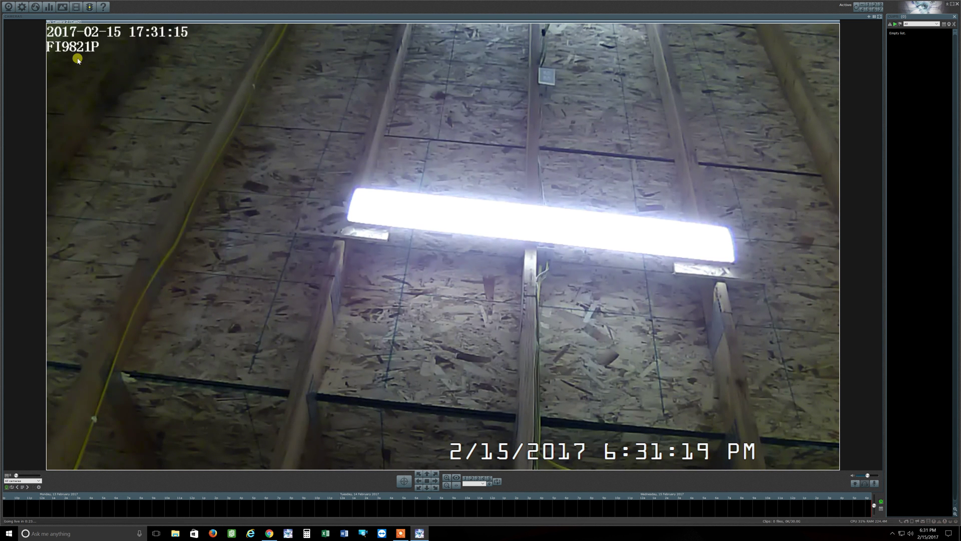
Step: In the Blue Iris options, replace the default system name with a custom name
left_click(21, 10)
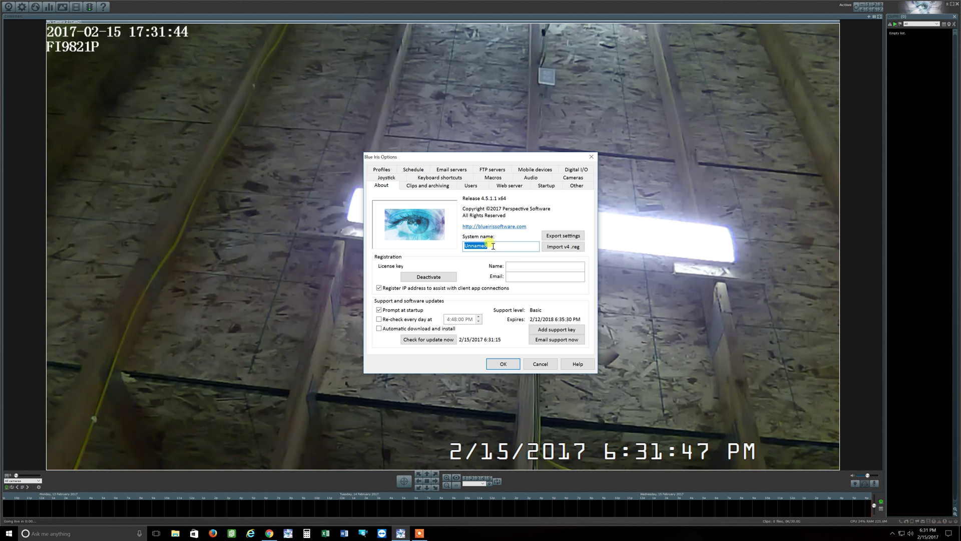
type("Delaney")
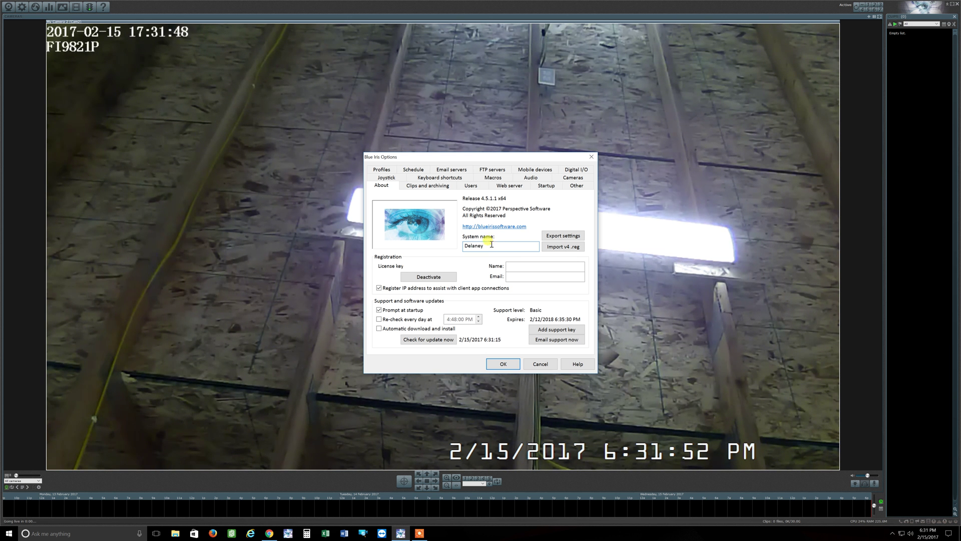
Step: Review the admin user's account settings and the form for adding another user, without creating one
left_click(471, 186)
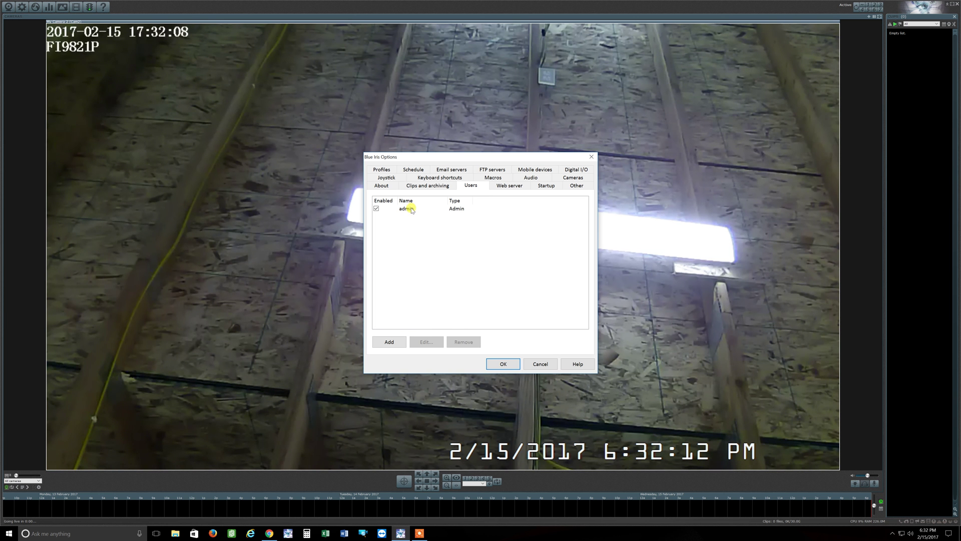
left_click(412, 210)
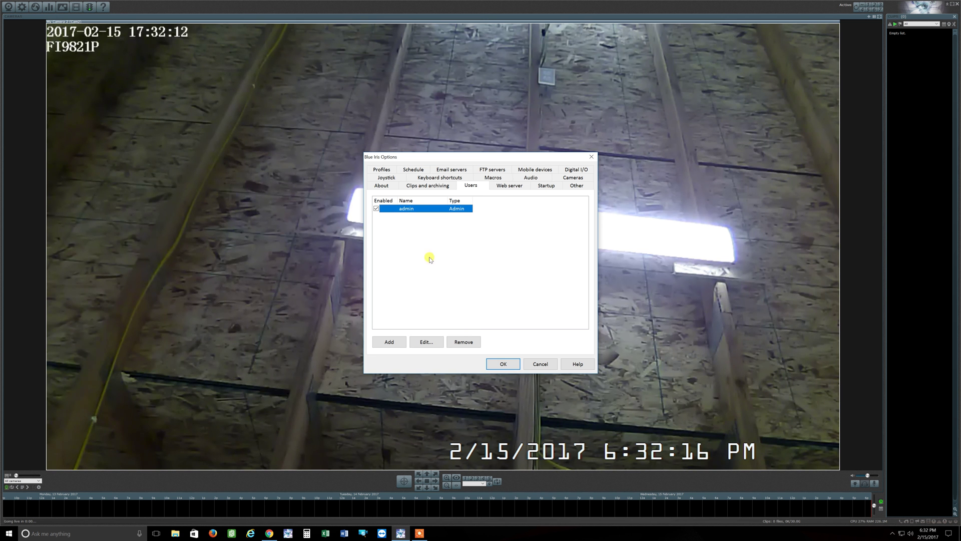
left_click(427, 341)
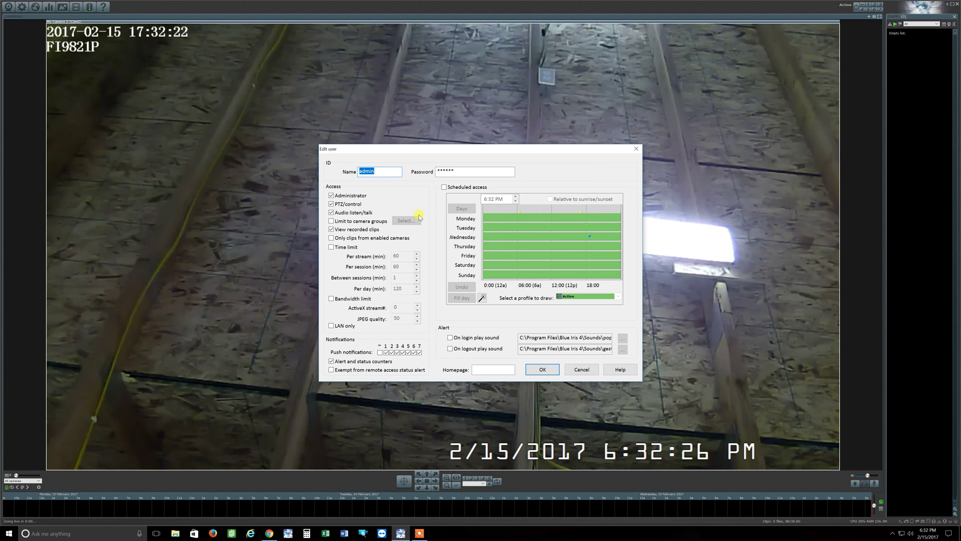
left_click(539, 371)
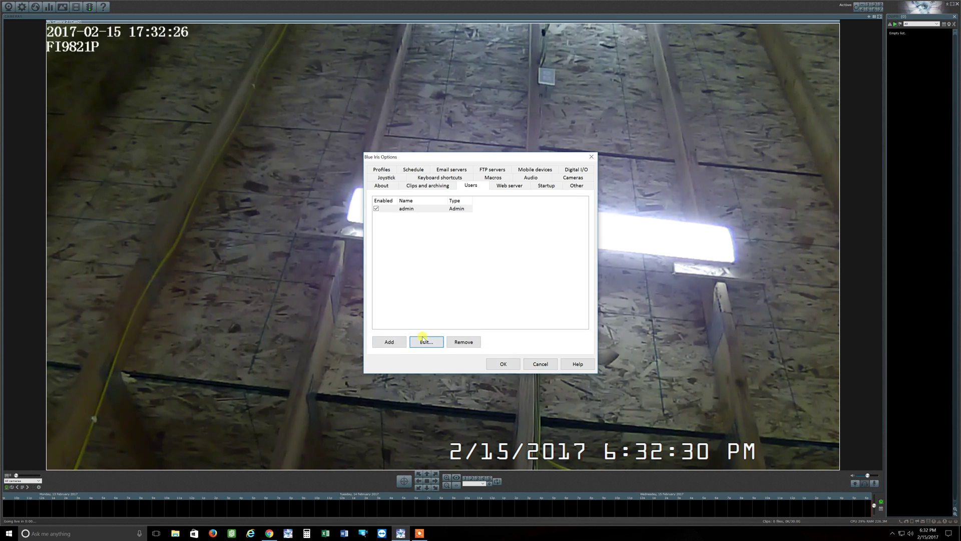
left_click(389, 344)
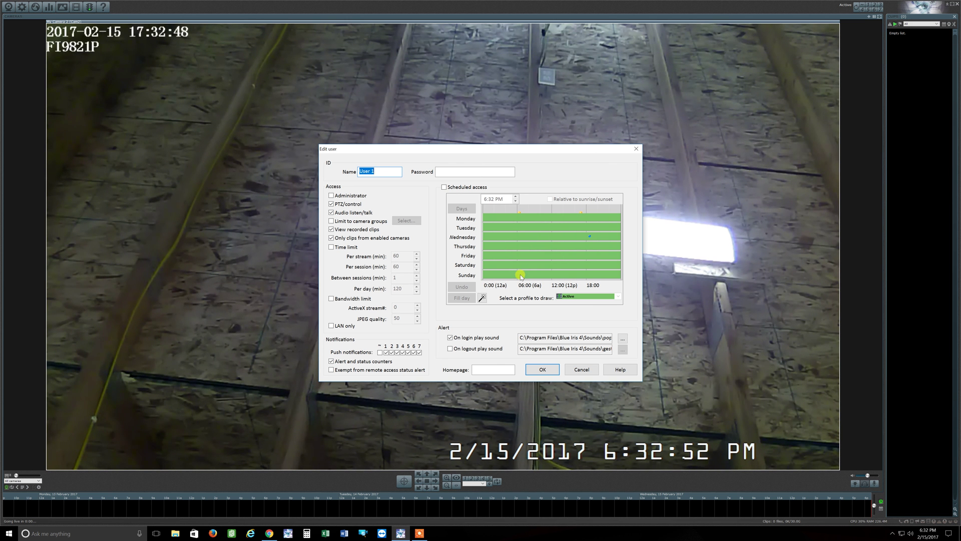
left_click(582, 370)
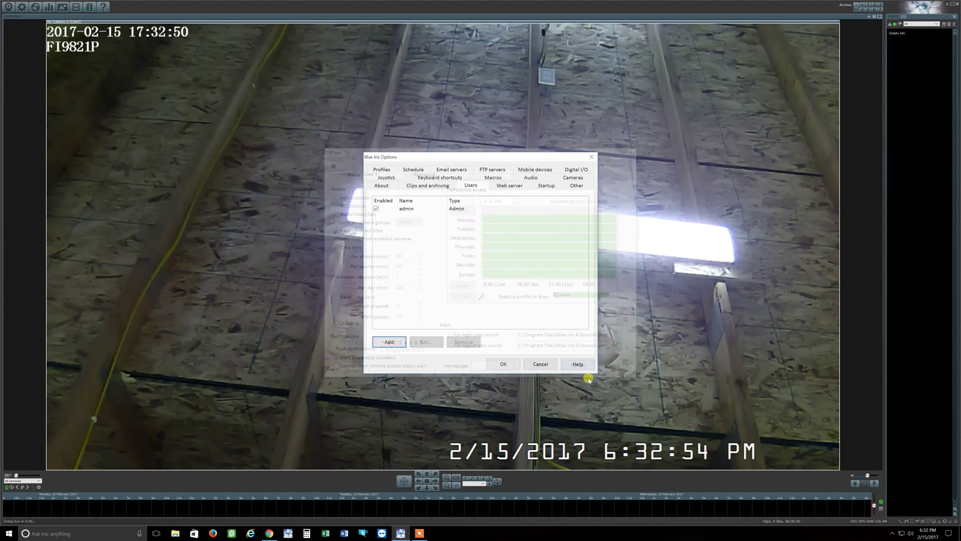
Step: Start the remote access wizard from the web server settings and create or update the Windows Firewall rule for Blue Iris
left_click(518, 188)
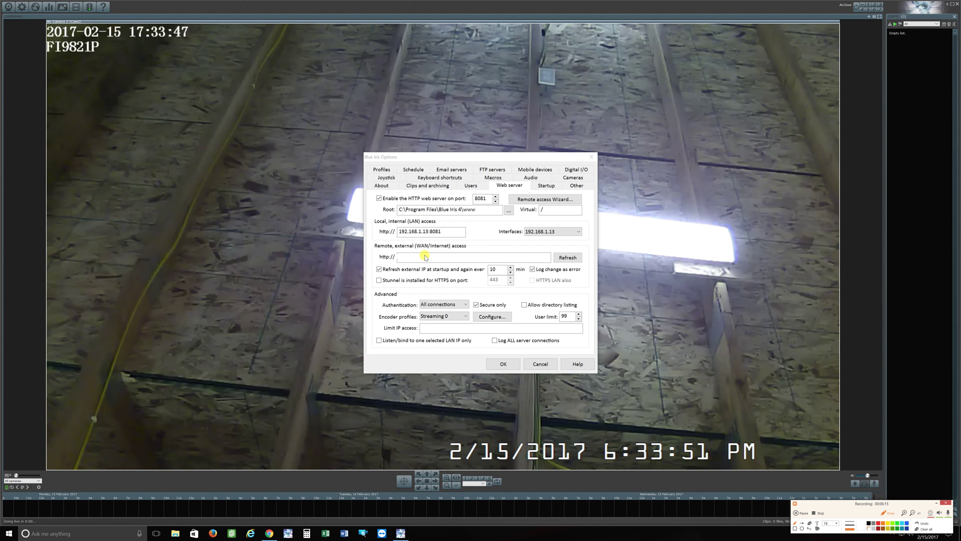
left_click(525, 200)
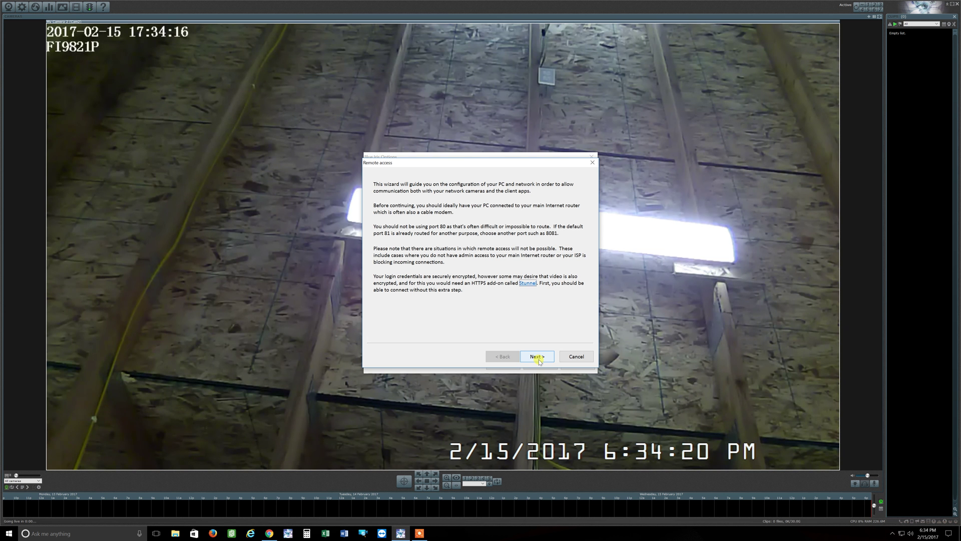
left_click(538, 359)
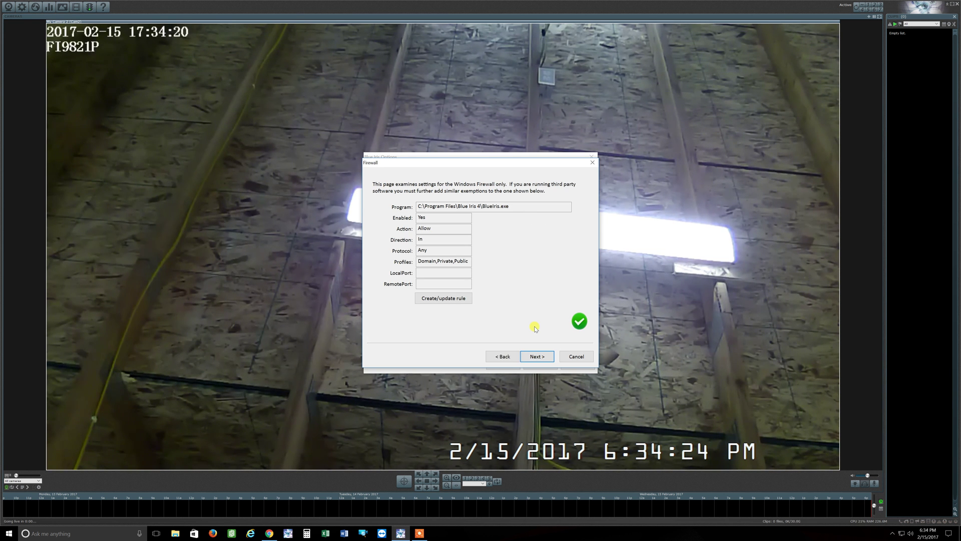
left_click(454, 299)
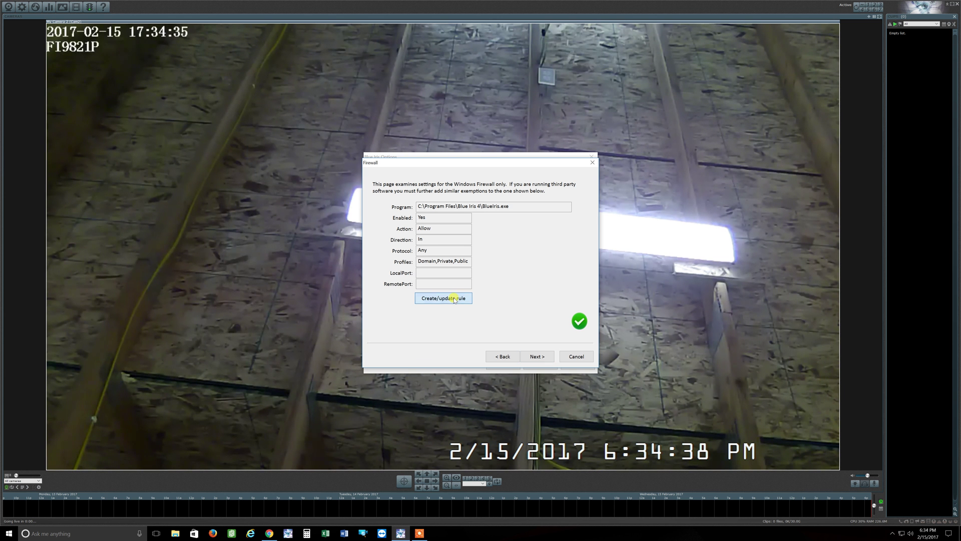
Step: Continue through the wizard's Internet access, web server and router checks to the port forwarding page
left_click(543, 357)
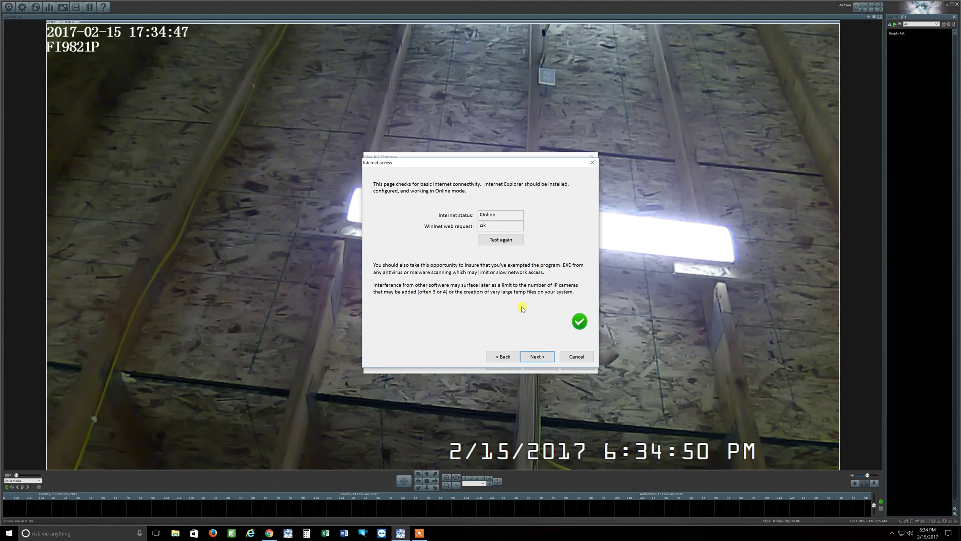
left_click(538, 356)
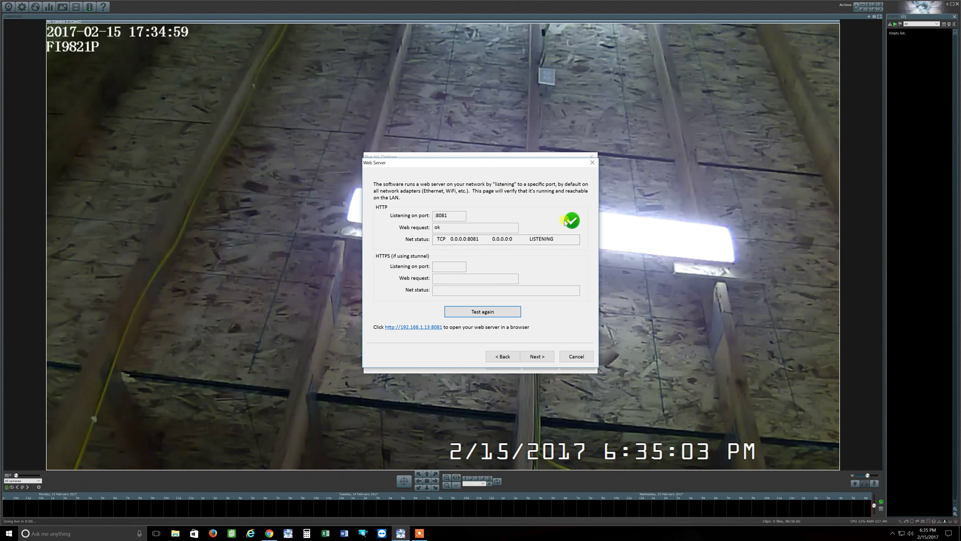
left_click(537, 356)
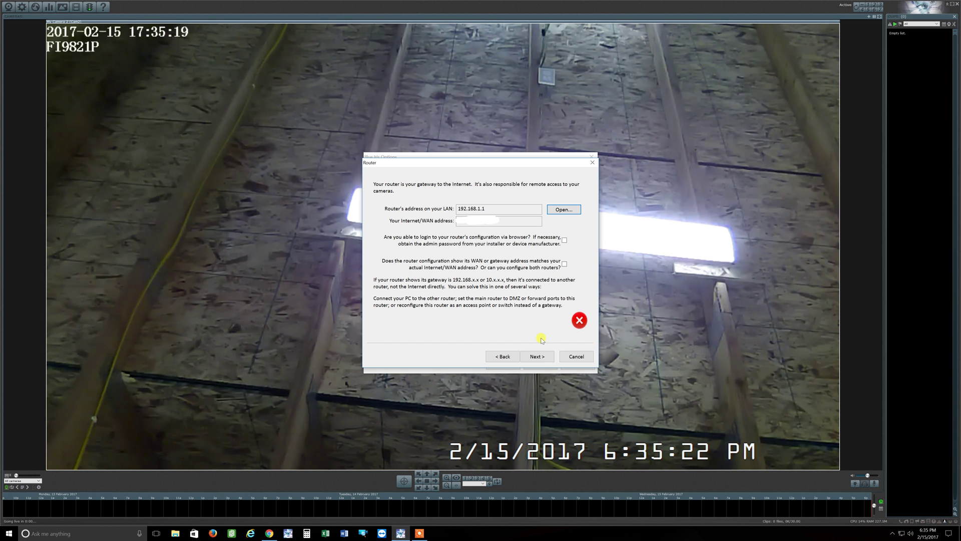
left_click(537, 357)
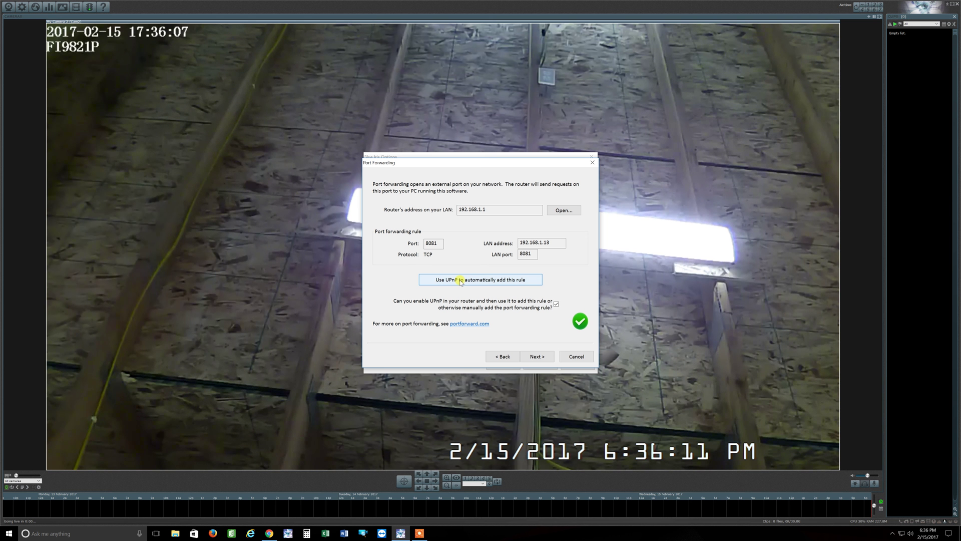
Step: Use UPnP to add the Blue Iris port forwarding rule on the router, and check its LAN address and port
left_click(468, 210)
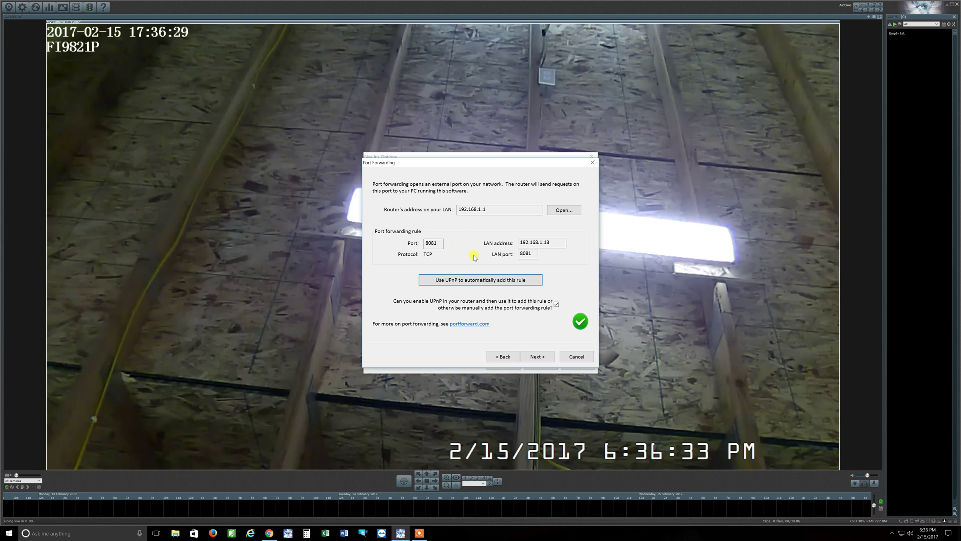
left_click(473, 281)
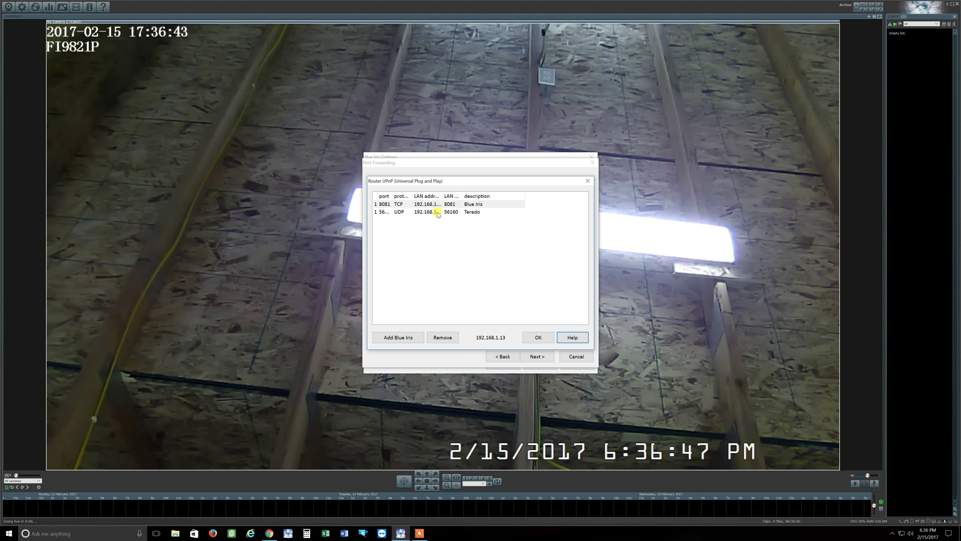
left_click(410, 339)
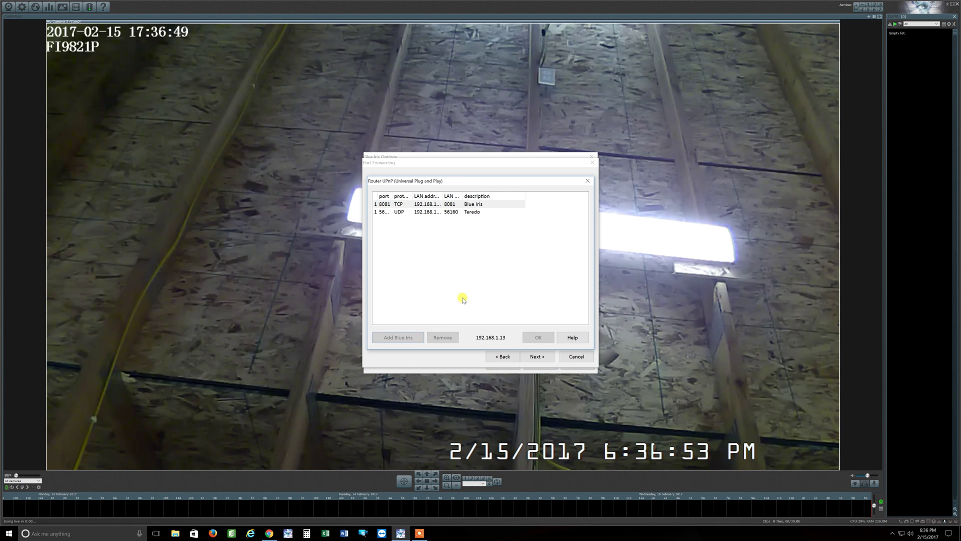
double_click(443, 196)
left_click(444, 205)
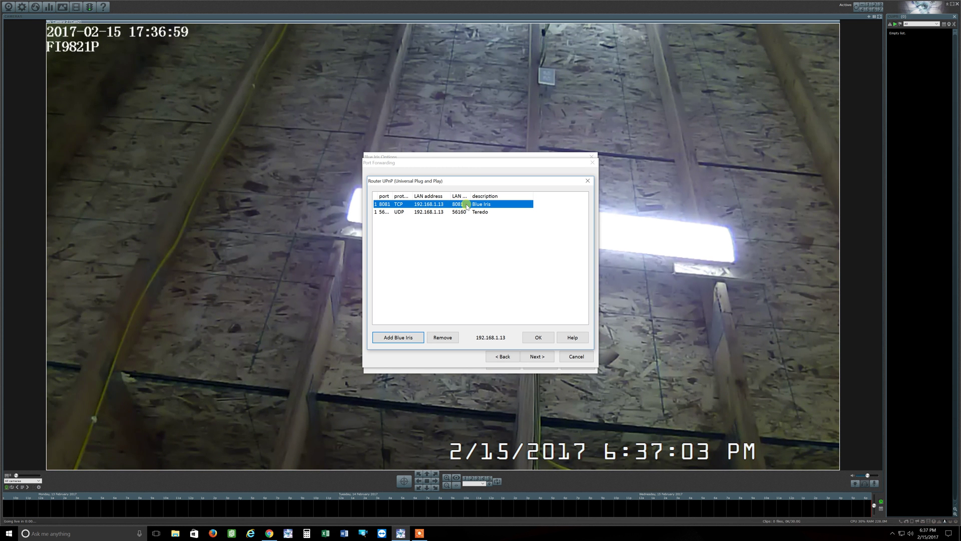
left_click(532, 334)
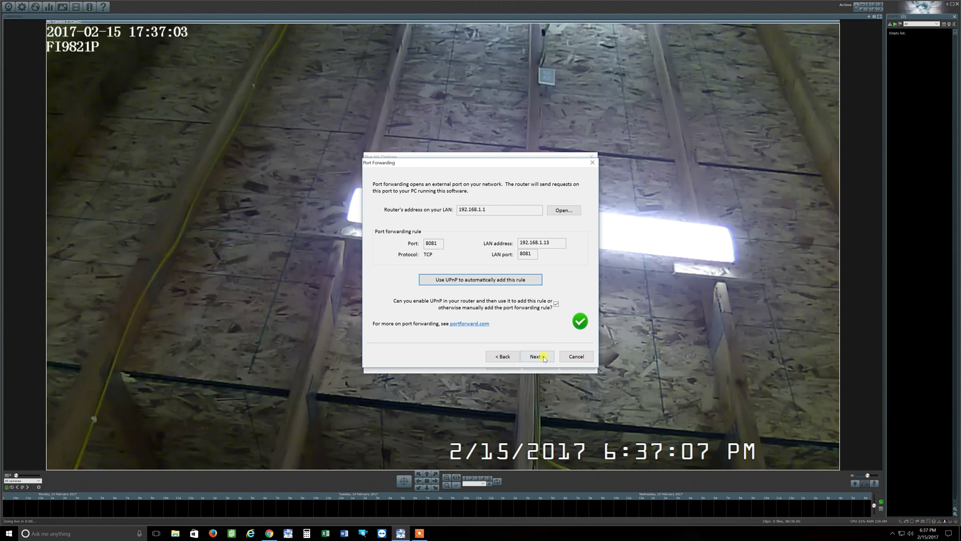
Step: Continue the wizard to the client app login settings and examine the LAN and WAN addresses
left_click(537, 356)
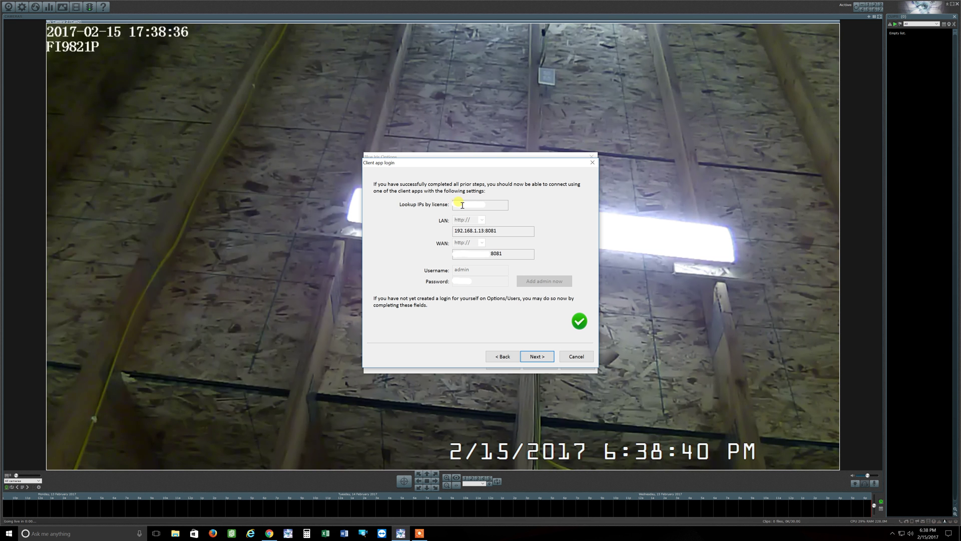
left_click(456, 231)
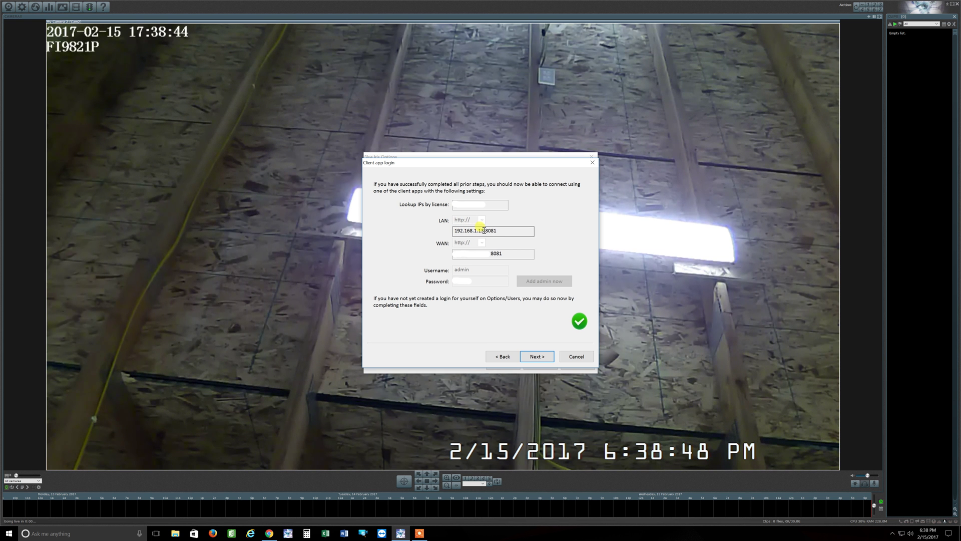
left_click(455, 253)
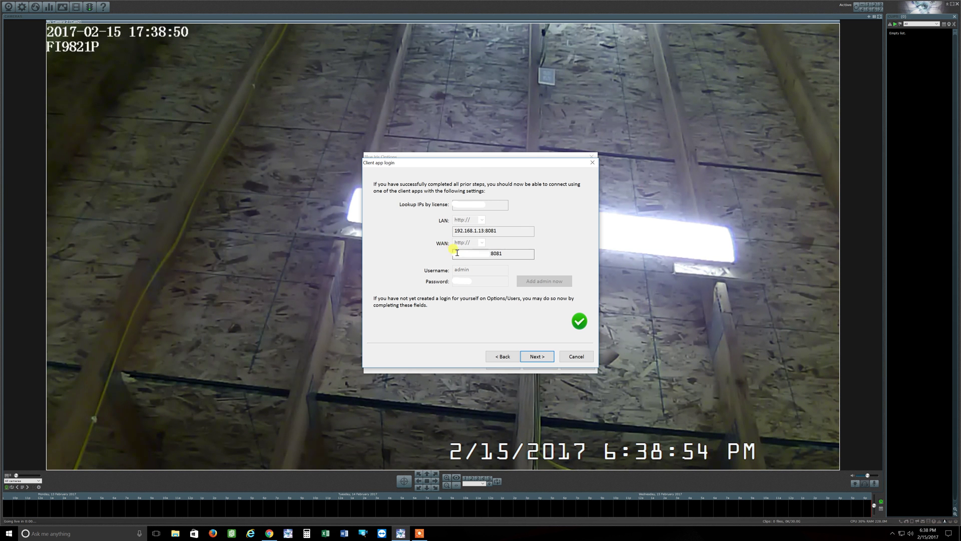